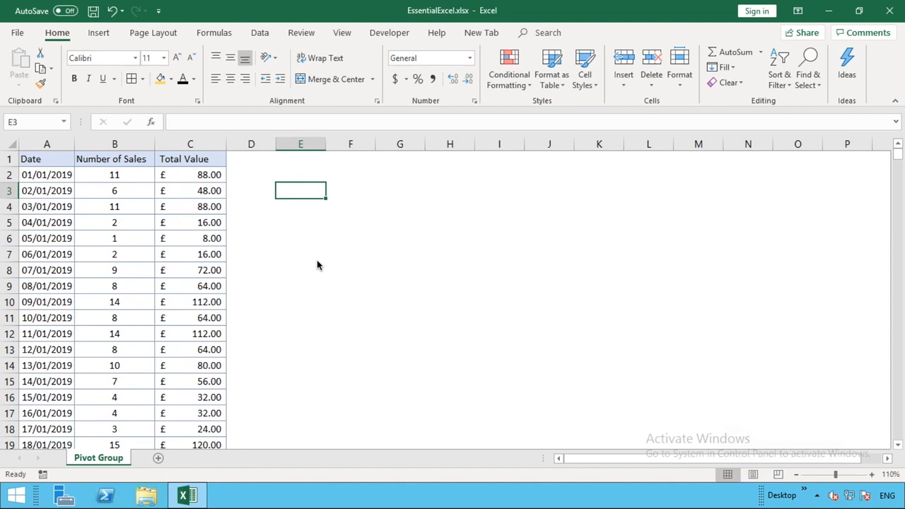
- Create a PivotTable from the range A1:C230 on the Pivot Group sheet, placed at cell F1 of the existing worksheet
click(374, 163)
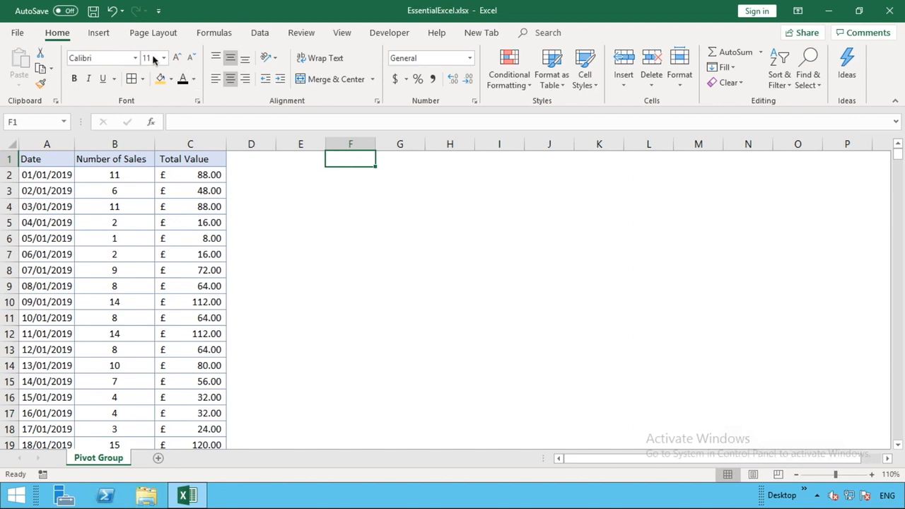
click(100, 33)
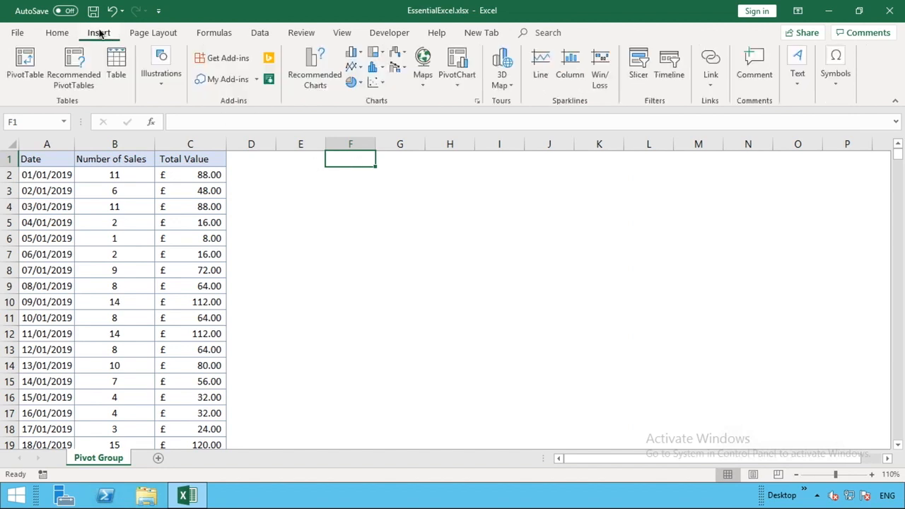
click(32, 60)
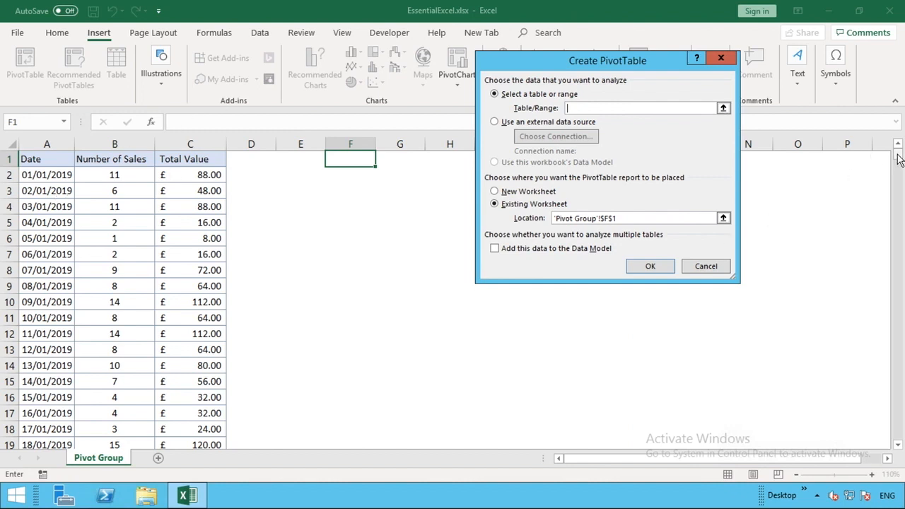
drag(899, 159, 897, 297)
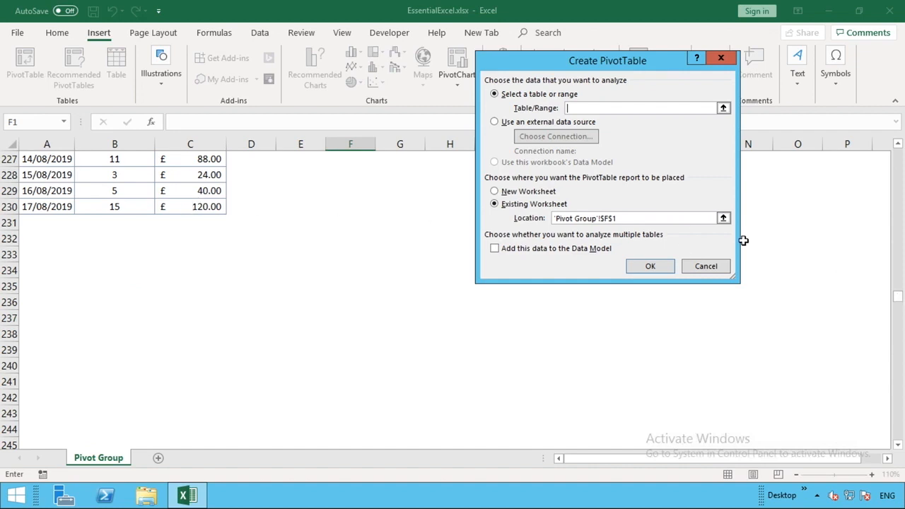
key(ctrl+End)
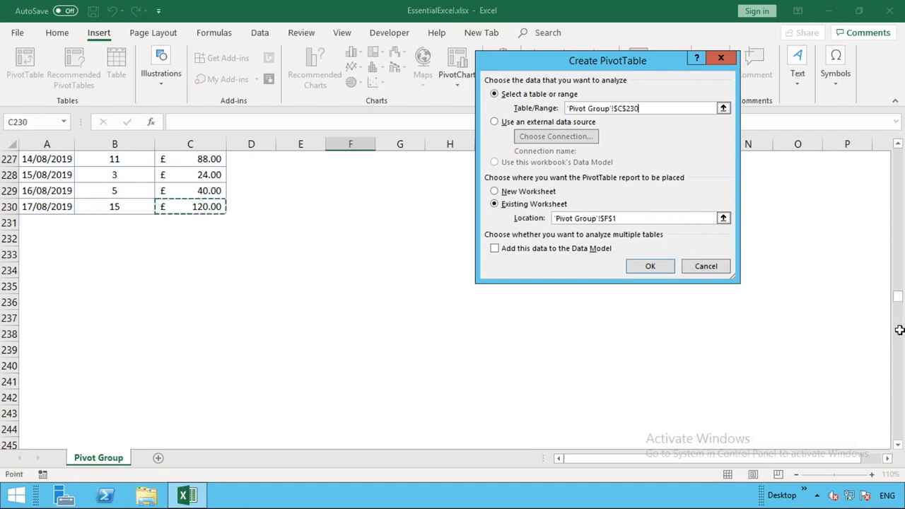
drag(899, 305, 752, 171)
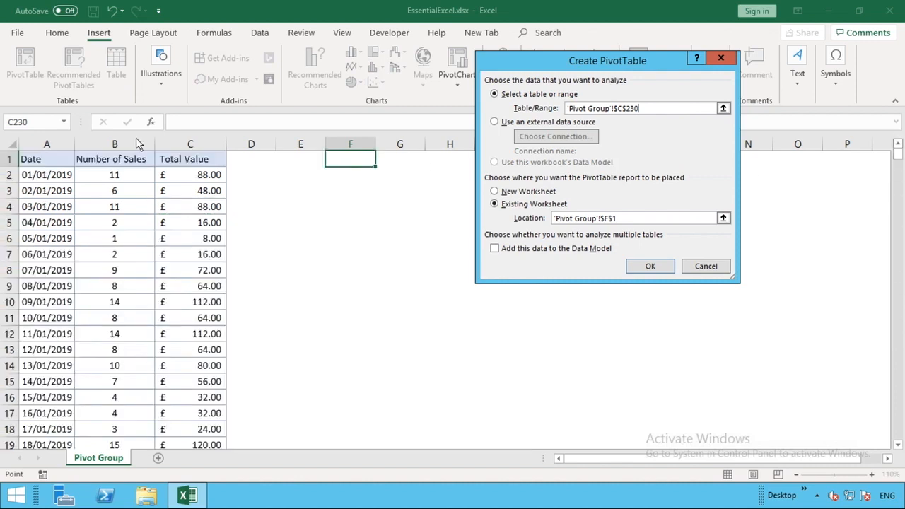
shift+click(41, 158)
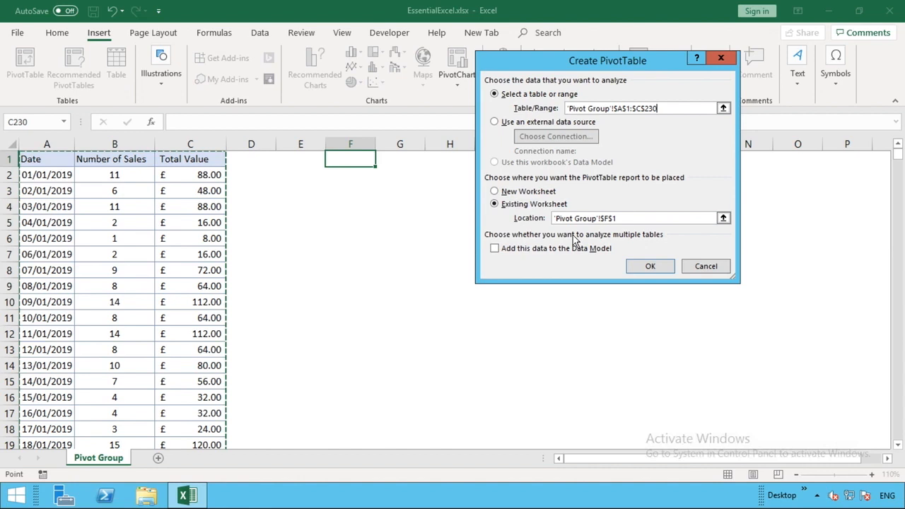
click(649, 267)
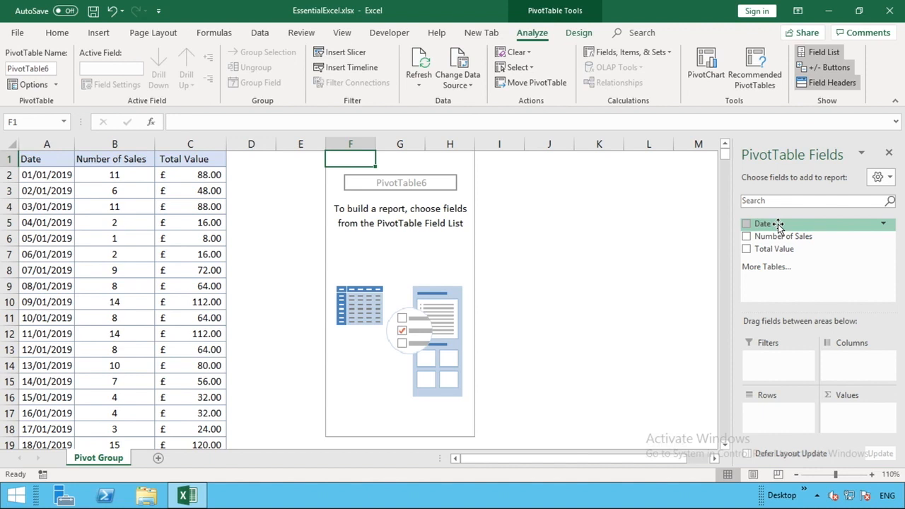
- Add the Date field to the PivotTable rows and check February's daily breakdown, leaving the month collapsed
drag(778, 225, 773, 417)
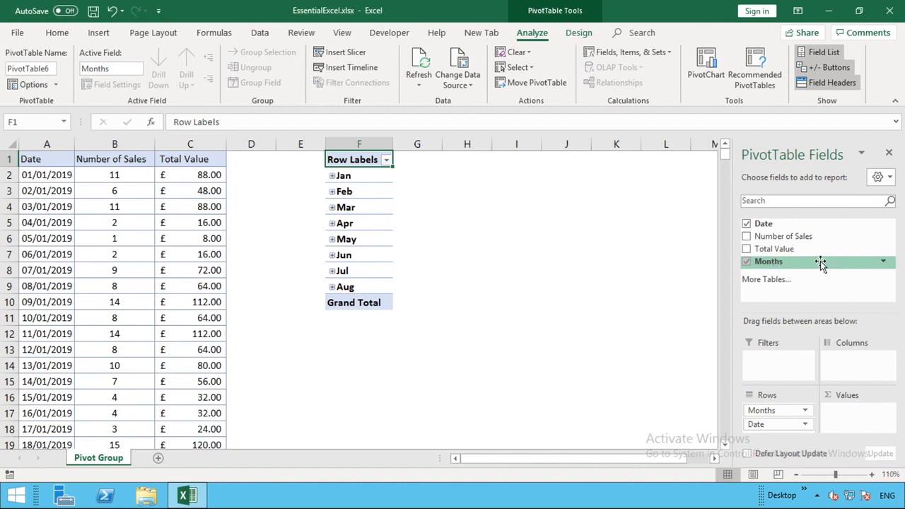
click(331, 191)
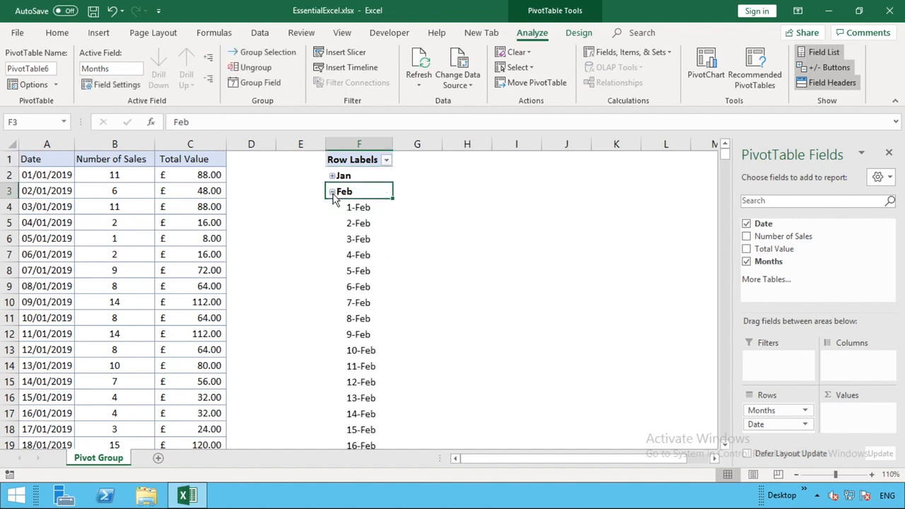
click(331, 192)
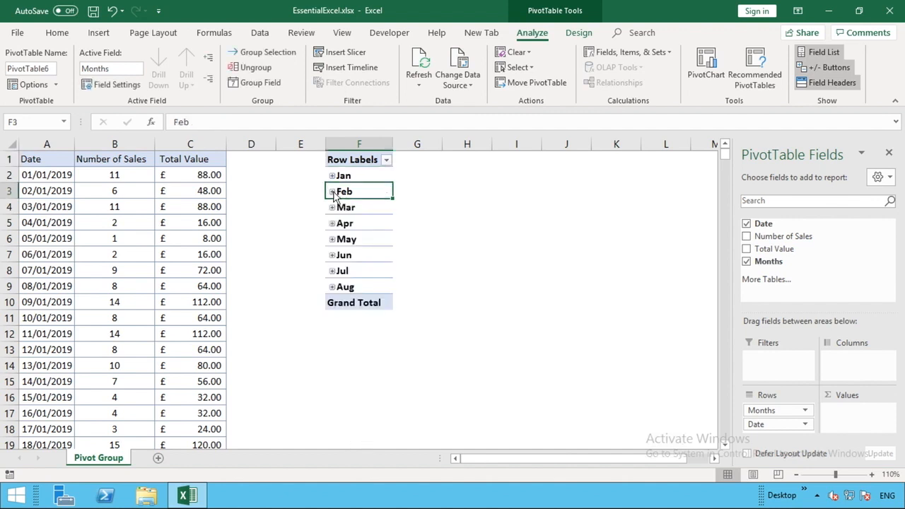
click(332, 192)
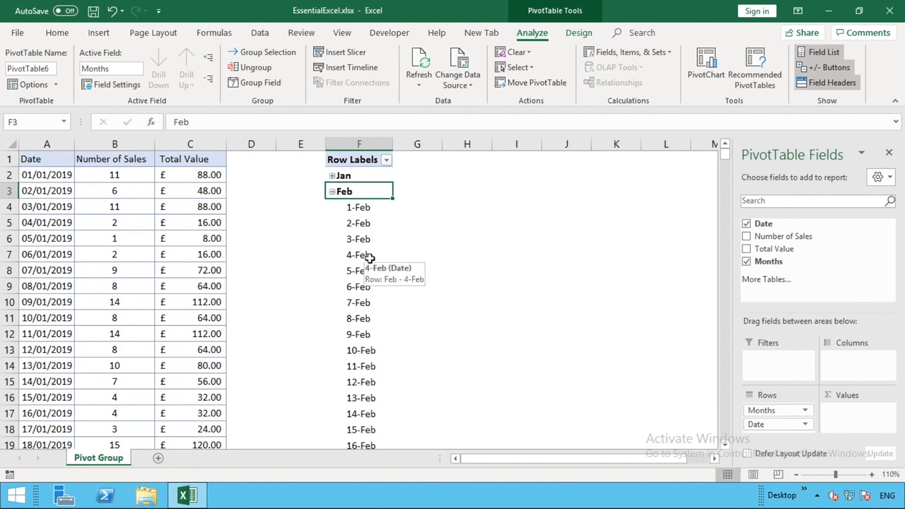
click(332, 191)
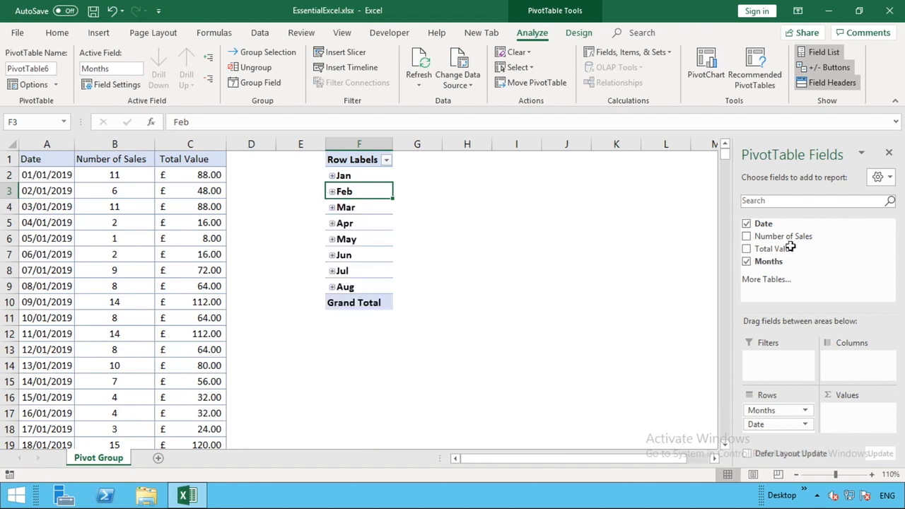
- Add the Number of Sales and Total Value fields to the PivotTable's values as sums
drag(791, 237, 866, 417)
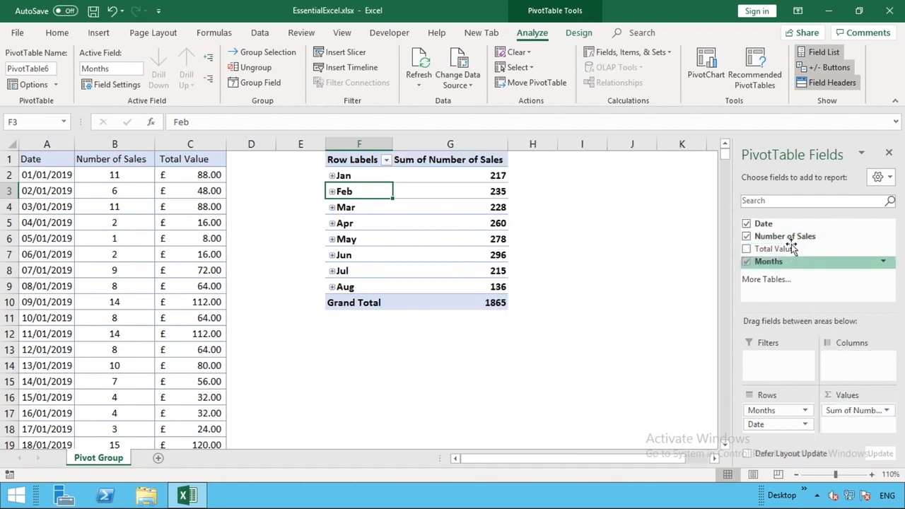
drag(790, 248, 856, 425)
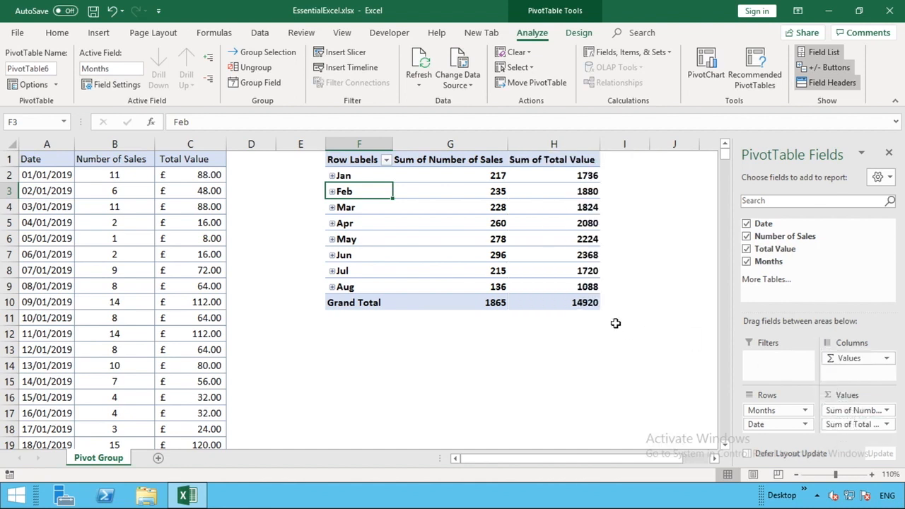
click(584, 303)
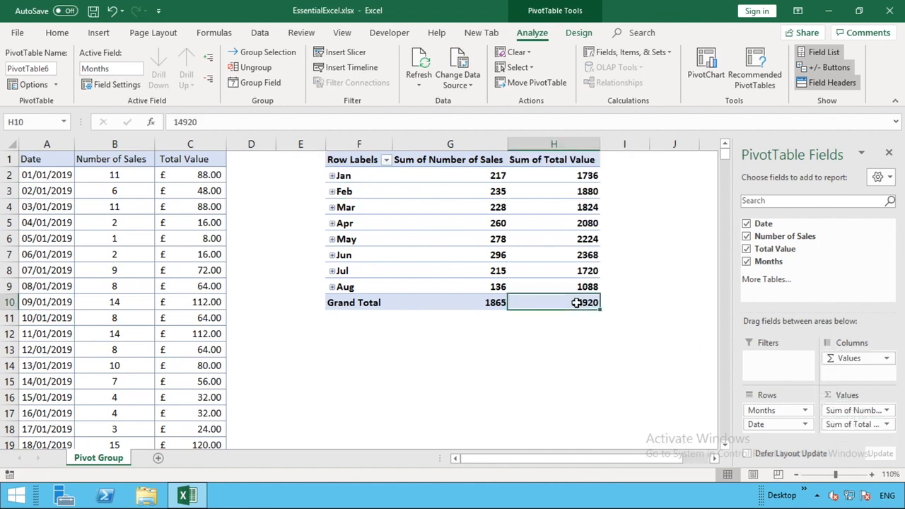
- Format the Sum of Number of Sales field as Number with 0 decimal places and a thousands separator
click(493, 206)
right_click(490, 205)
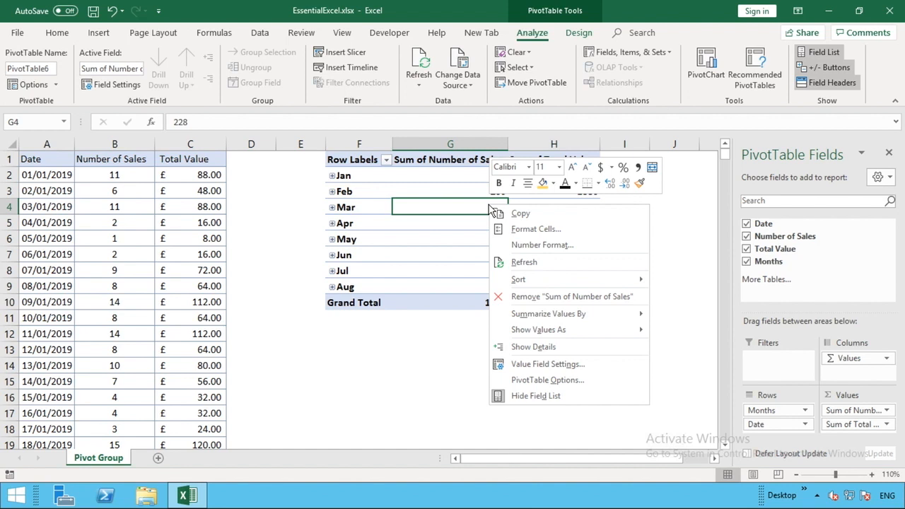
click(539, 365)
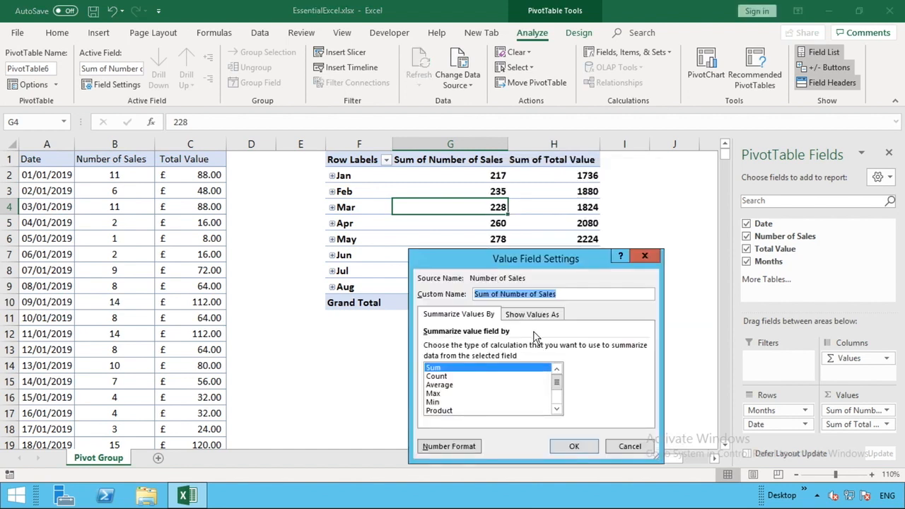
click(430, 448)
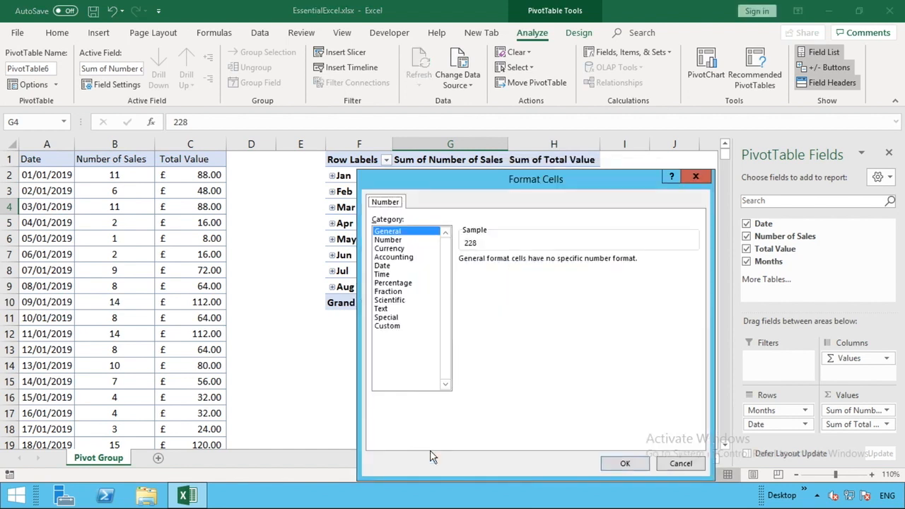
click(397, 240)
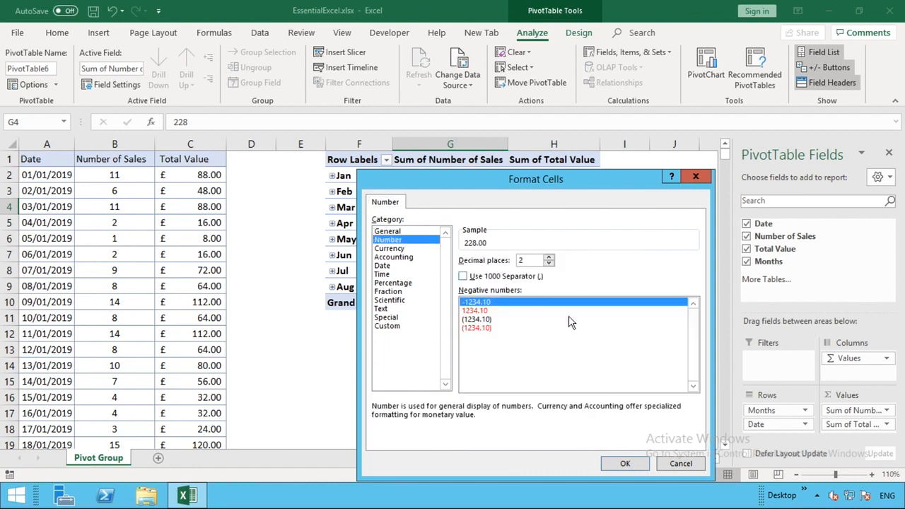
double_click(549, 264)
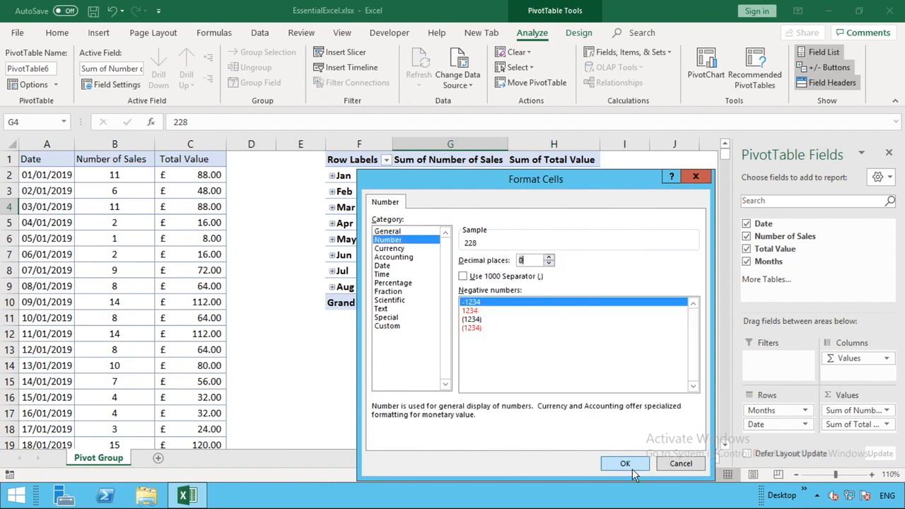
click(463, 276)
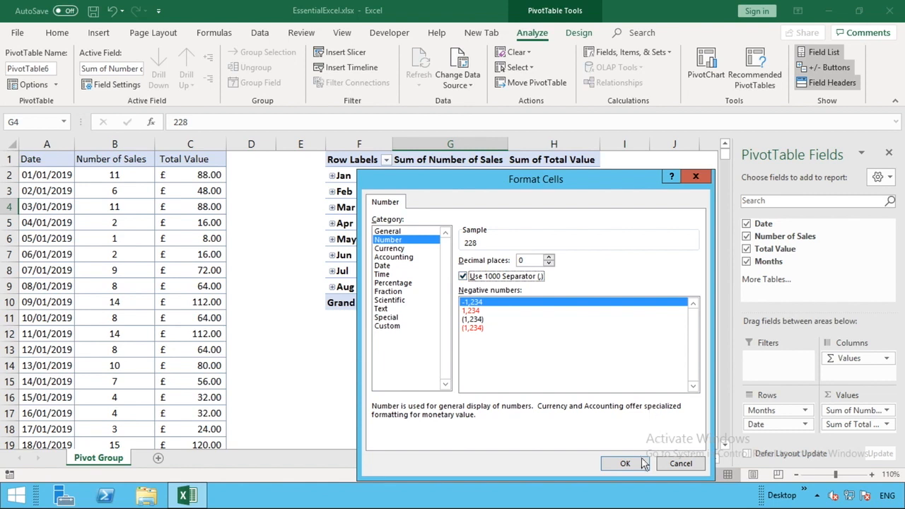
click(625, 463)
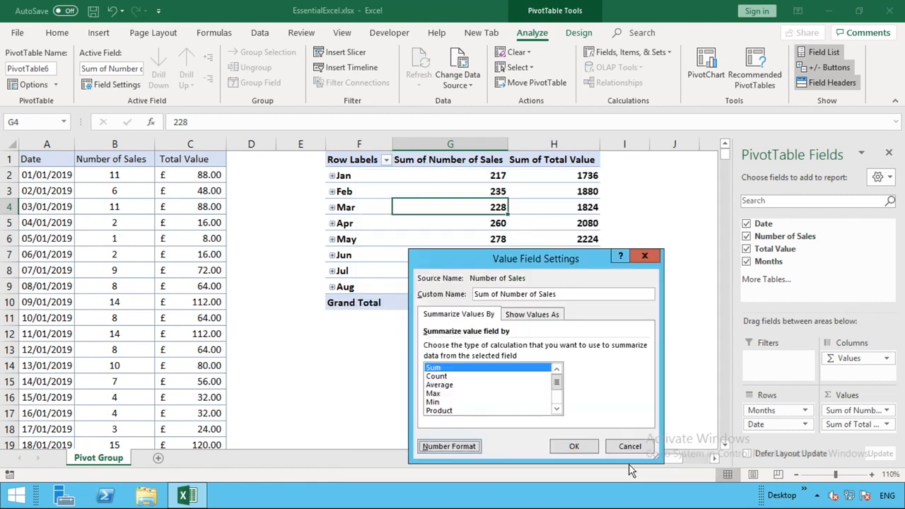
click(574, 446)
- Format the Sum of Total Value field as Number with a thousands separator and 0 decimal places
click(559, 243)
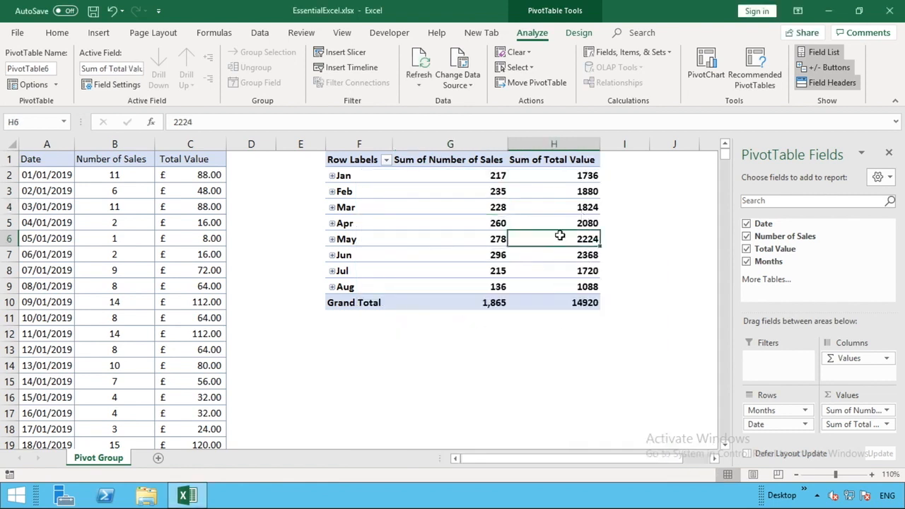
right_click(563, 239)
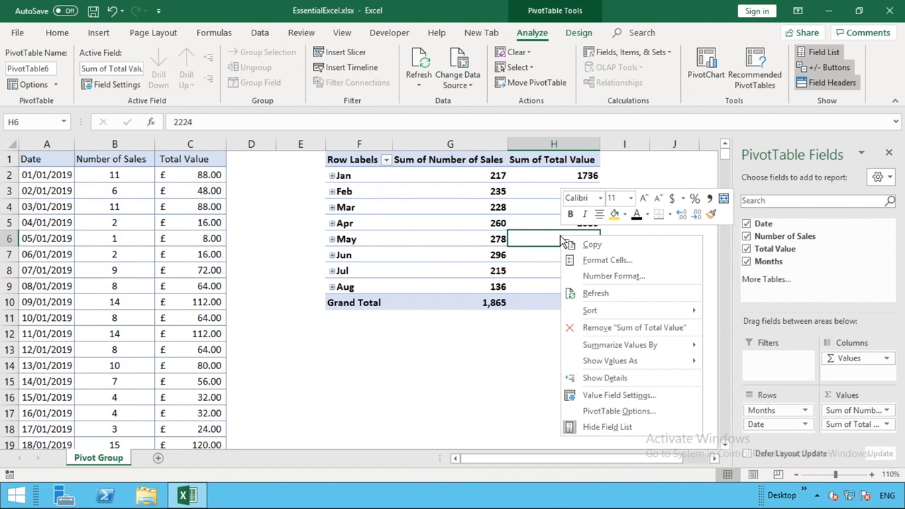
click(606, 399)
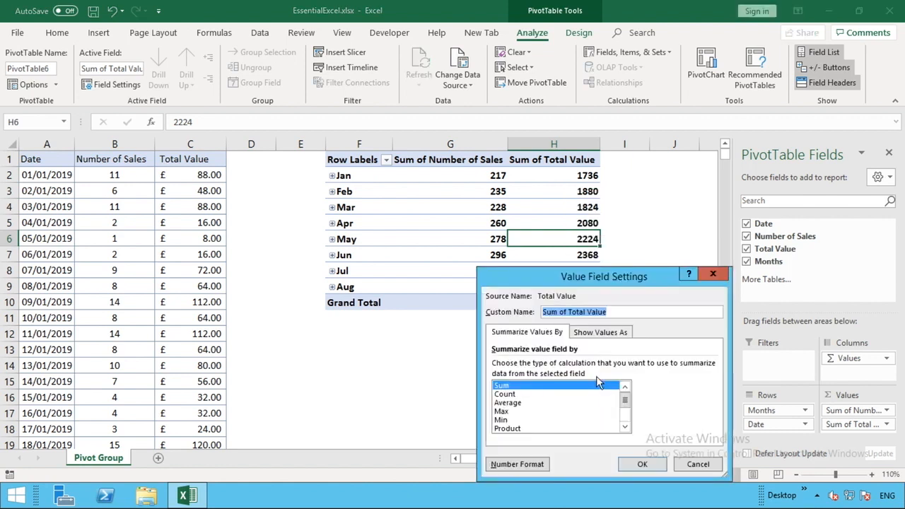
click(515, 470)
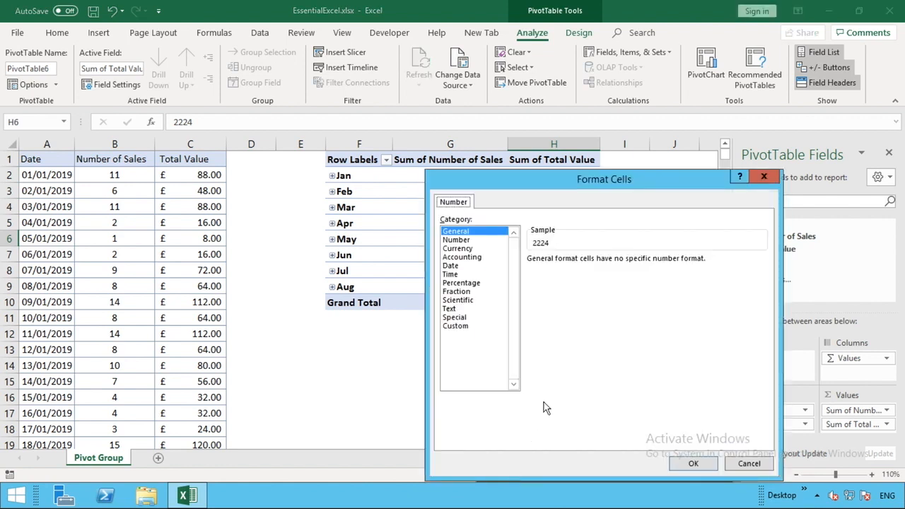
click(464, 241)
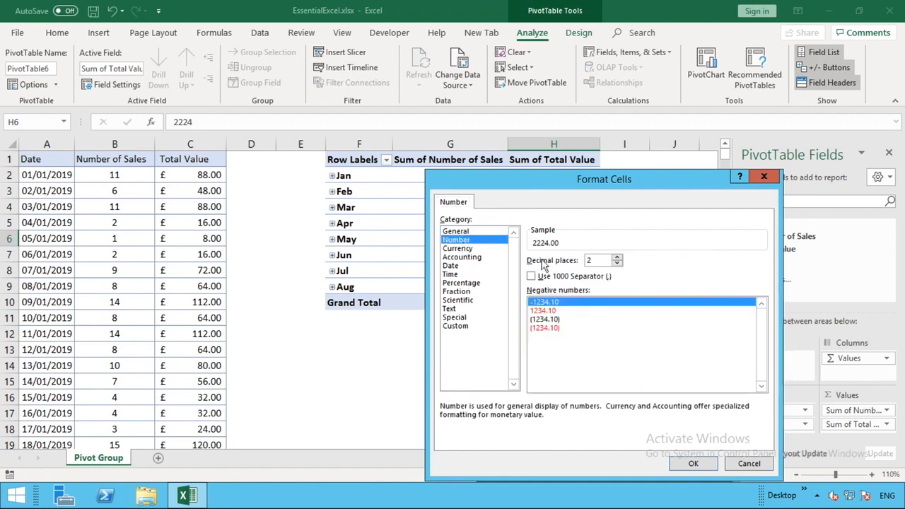
click(543, 276)
click(618, 263)
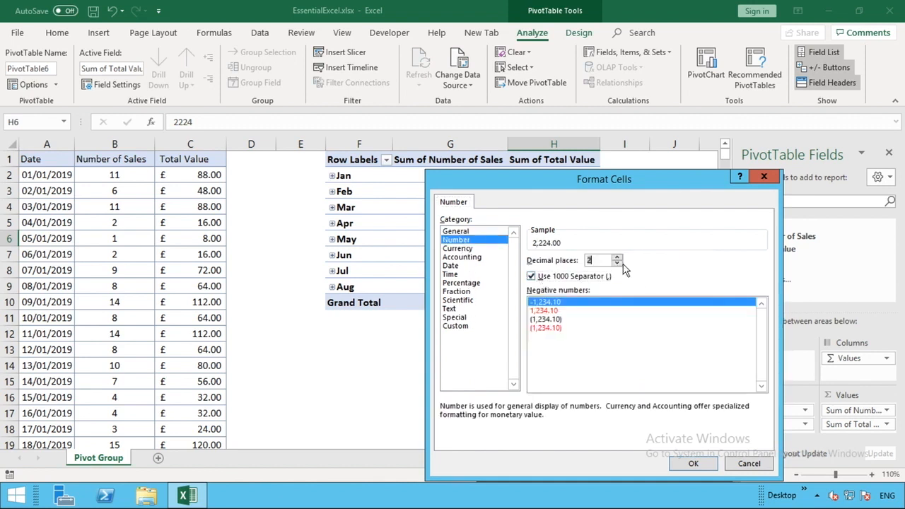
click(618, 264)
click(618, 265)
click(694, 463)
click(644, 464)
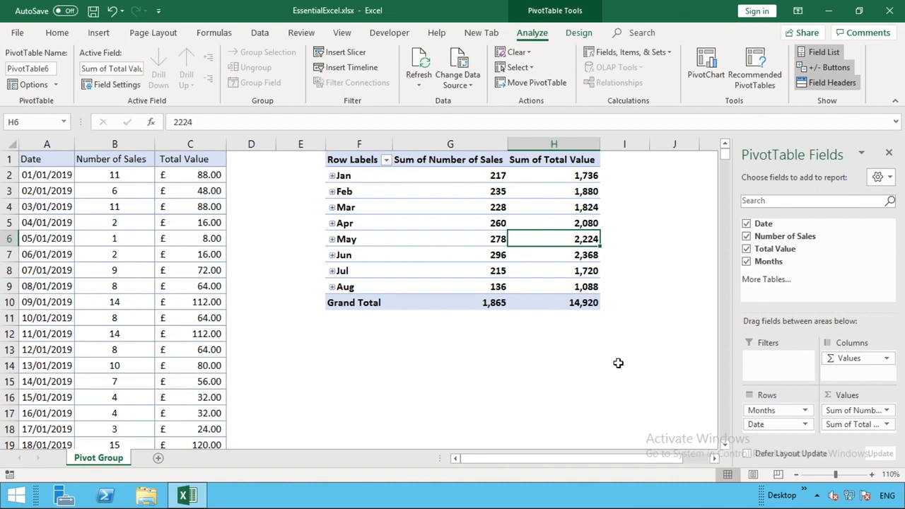
- Examine the monthly sales figures for January, June and August and the grand total in the PivotTable
click(490, 177)
click(584, 177)
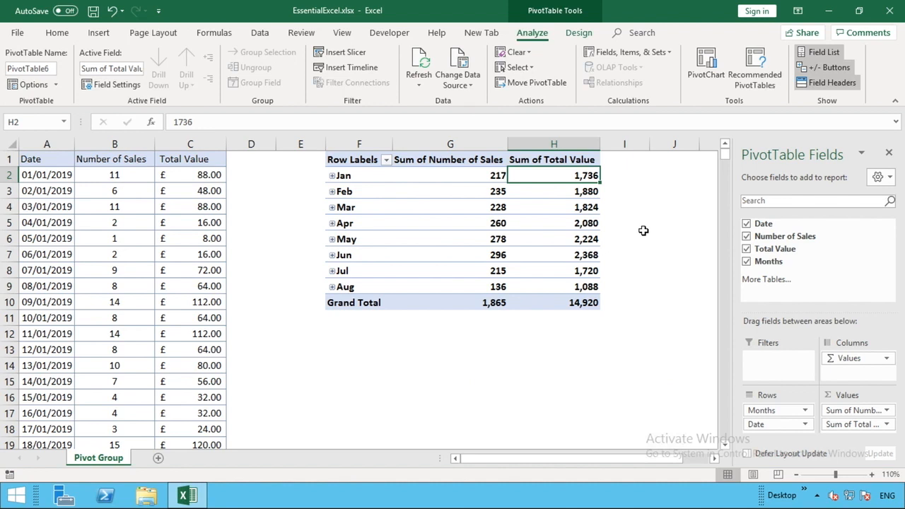
click(584, 302)
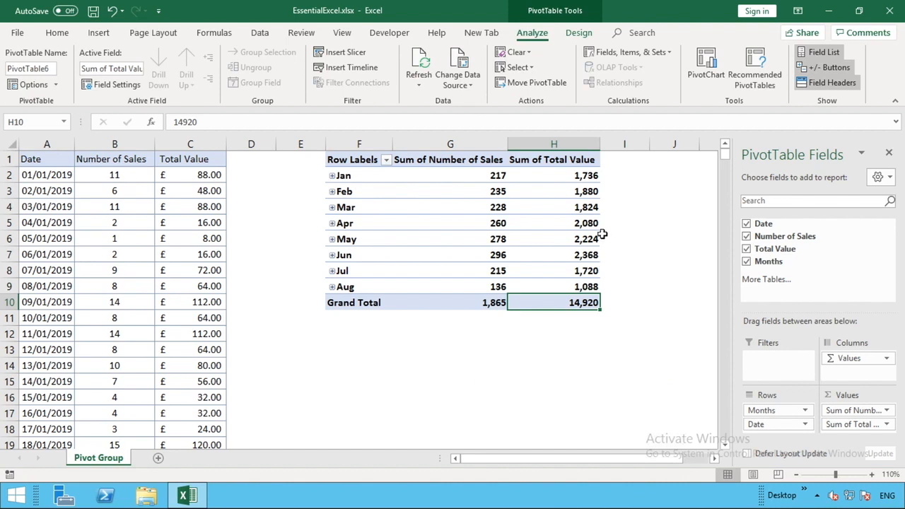
click(584, 255)
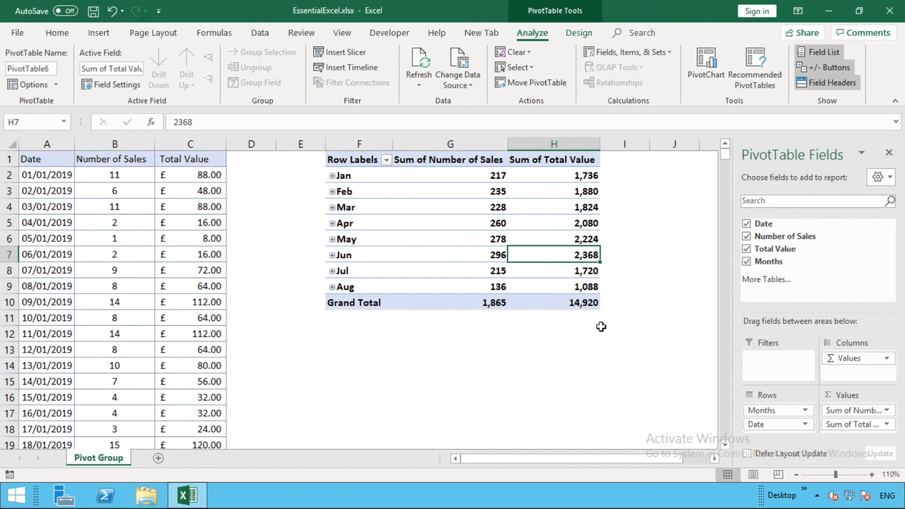
click(591, 289)
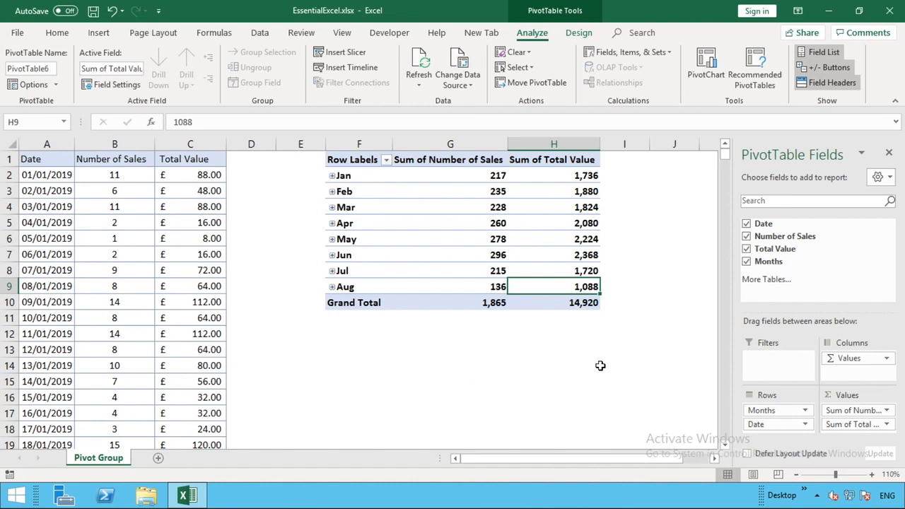
click(362, 223)
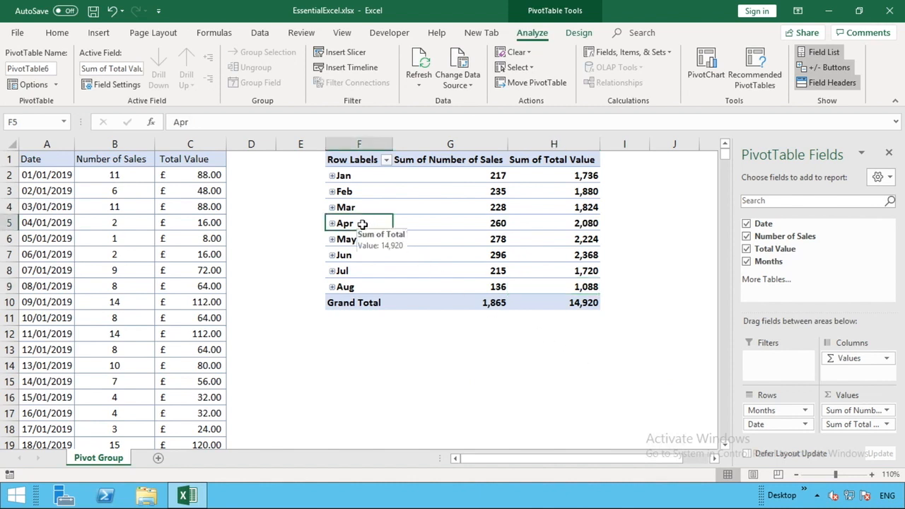
- Add Years to the PivotTable's date grouping alongside Days and Months
right_click(362, 223)
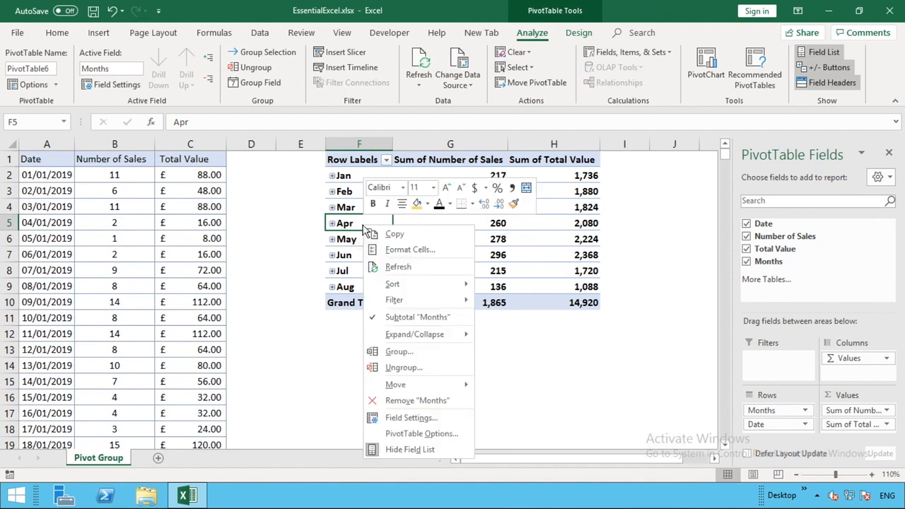
click(389, 352)
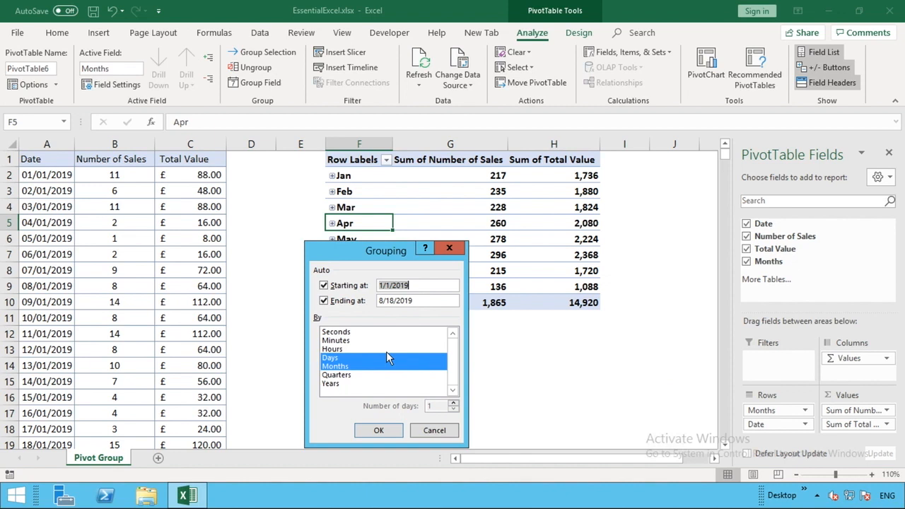
click(333, 384)
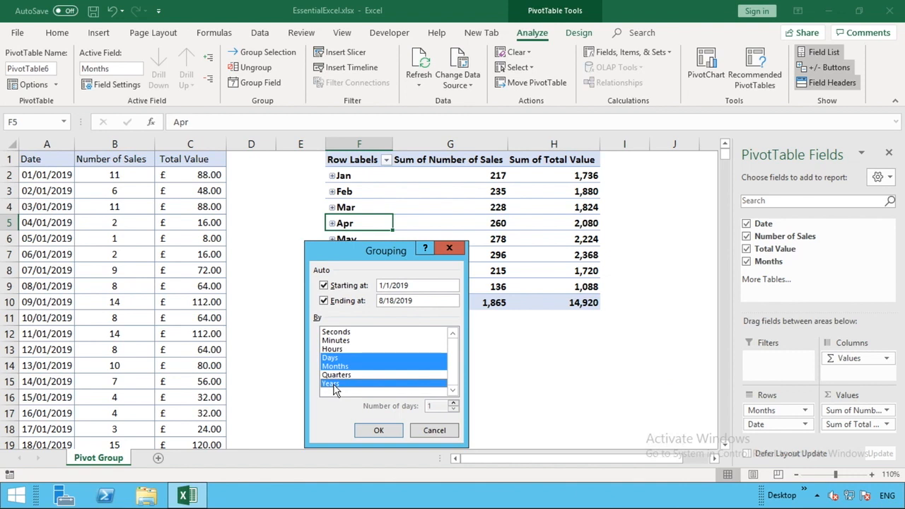
click(377, 432)
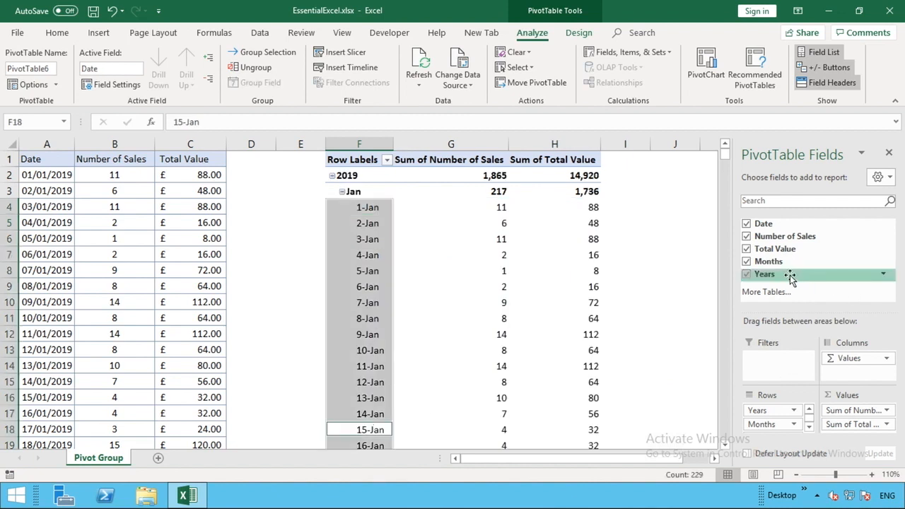
- Collapse the entire Months field so the PivotTable shows only month rows under the year 2019
click(342, 194)
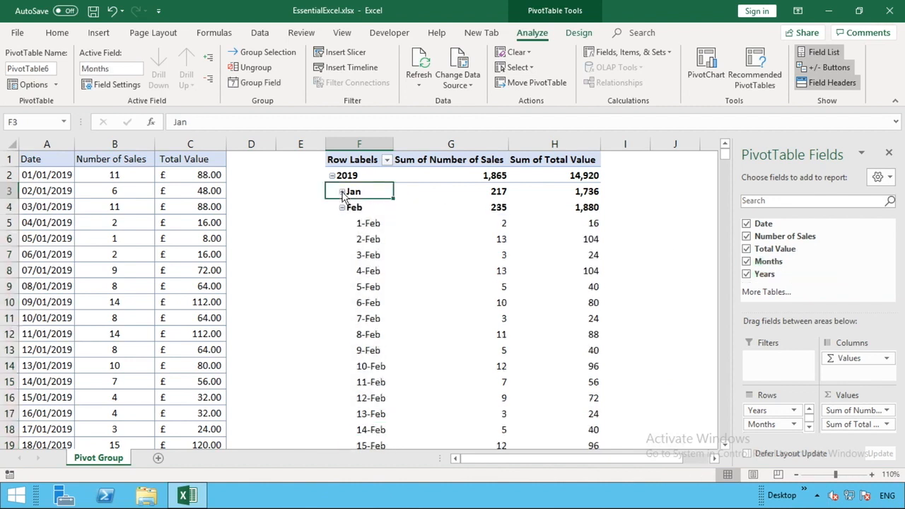
right_click(358, 192)
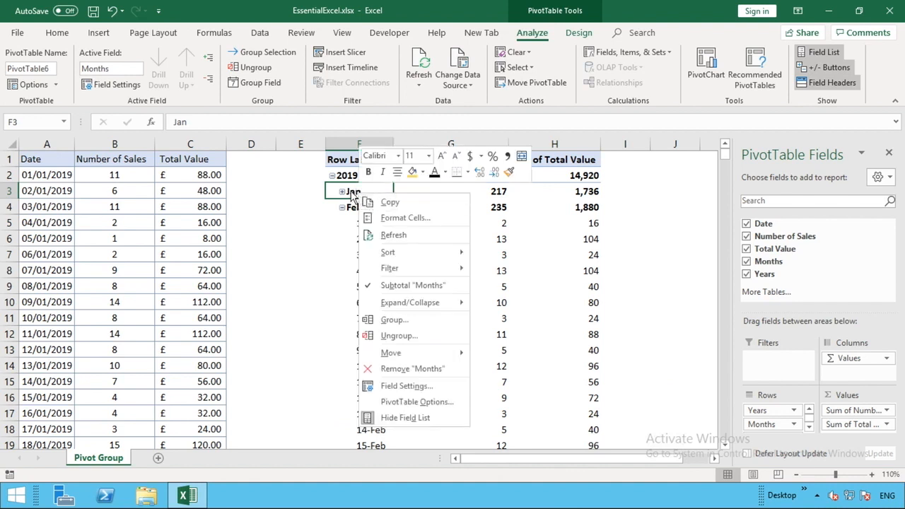
mouse_move(402, 301)
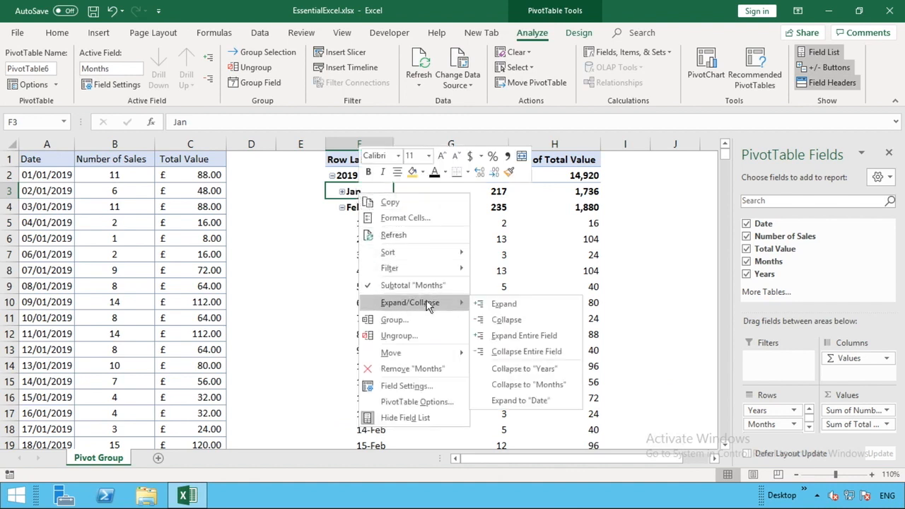
click(515, 352)
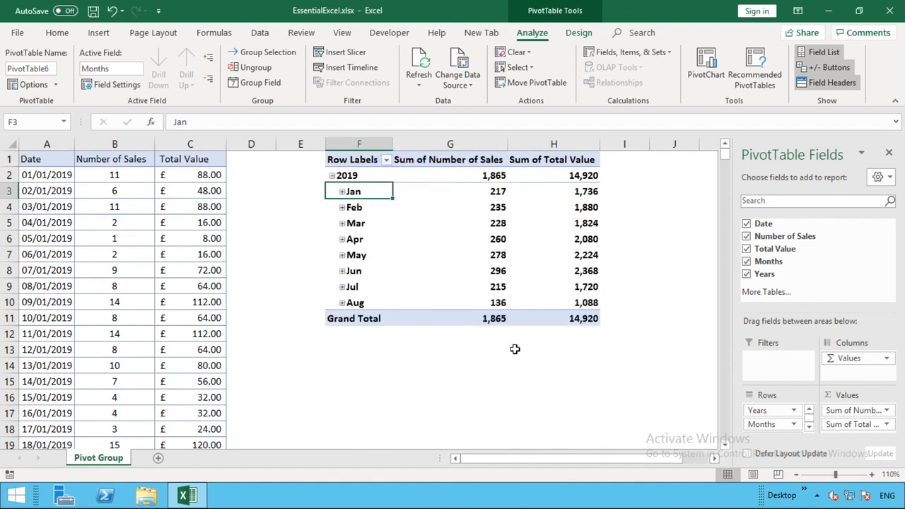
click(394, 381)
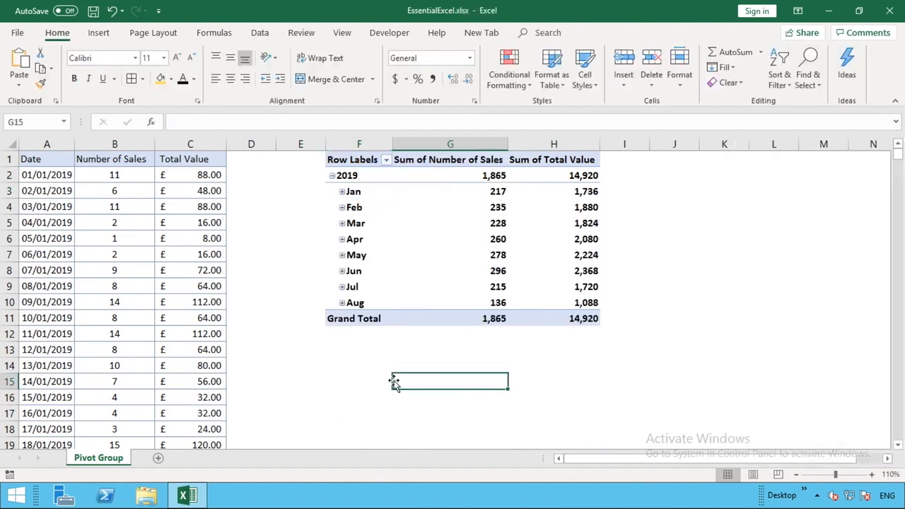
- Expand January under 2019 in the PivotTable to show its daily sales
click(347, 177)
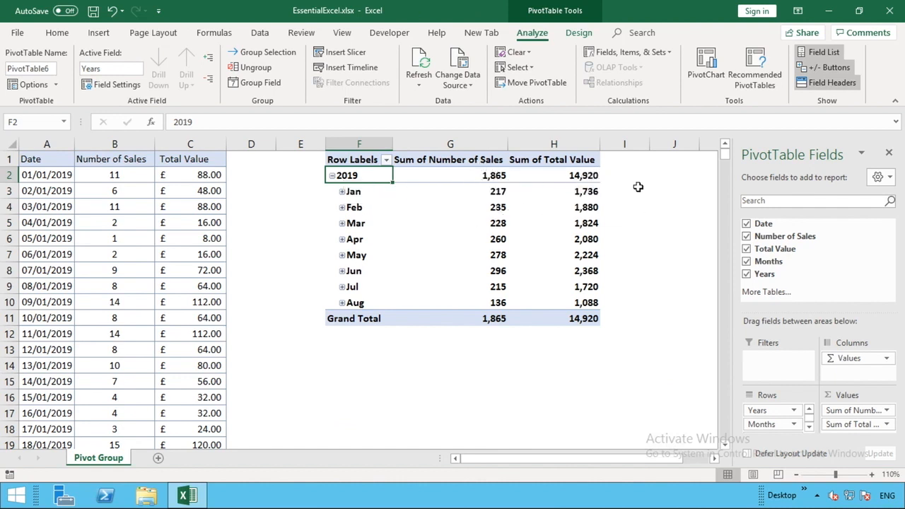
click(341, 192)
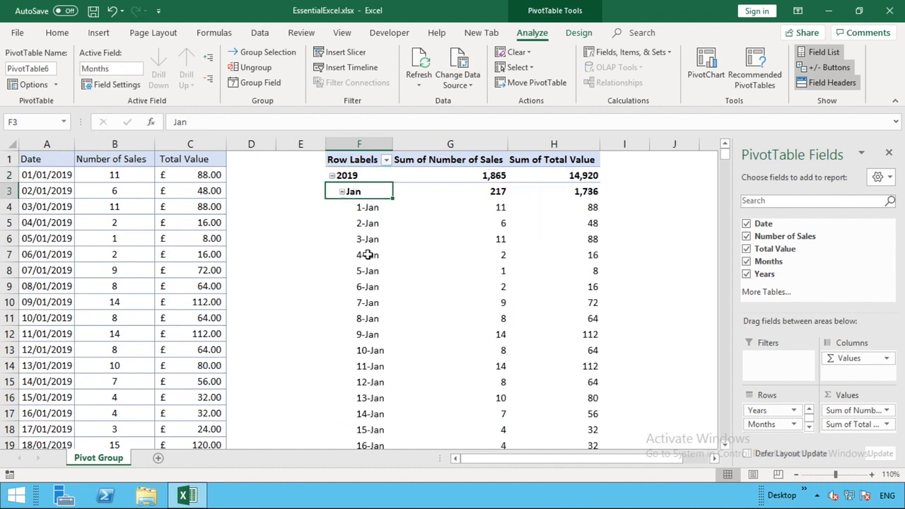